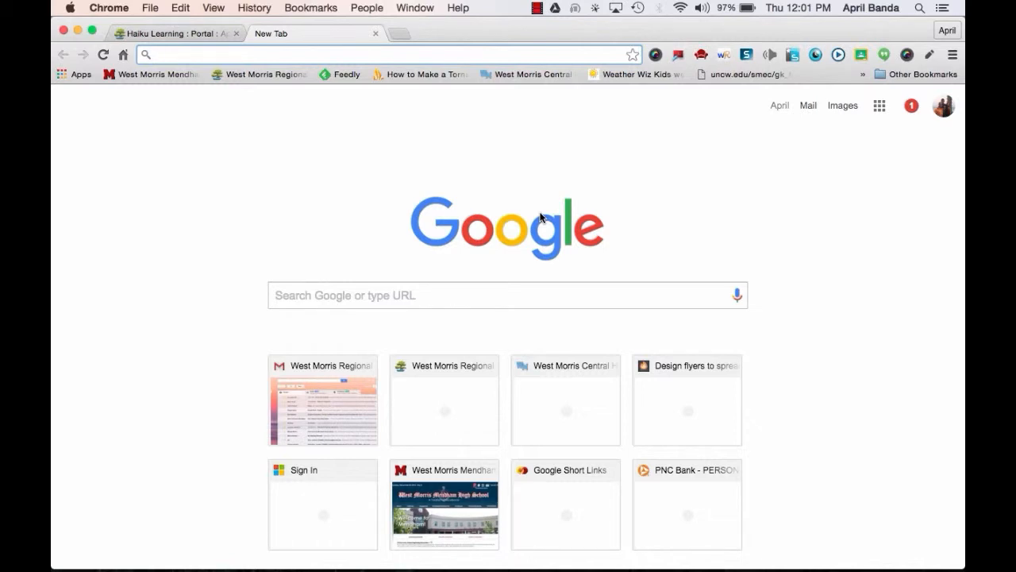
Step: Switch to the Haiku Learning portal and open the account's My Rubrics page
left_click(223, 39)
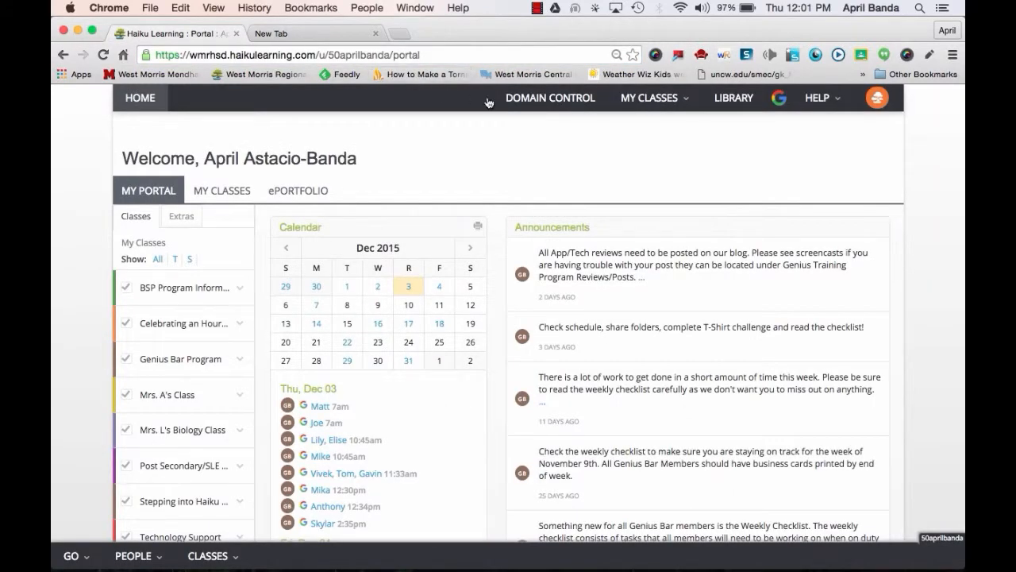
mouse_move(812, 108)
mouse_move(872, 112)
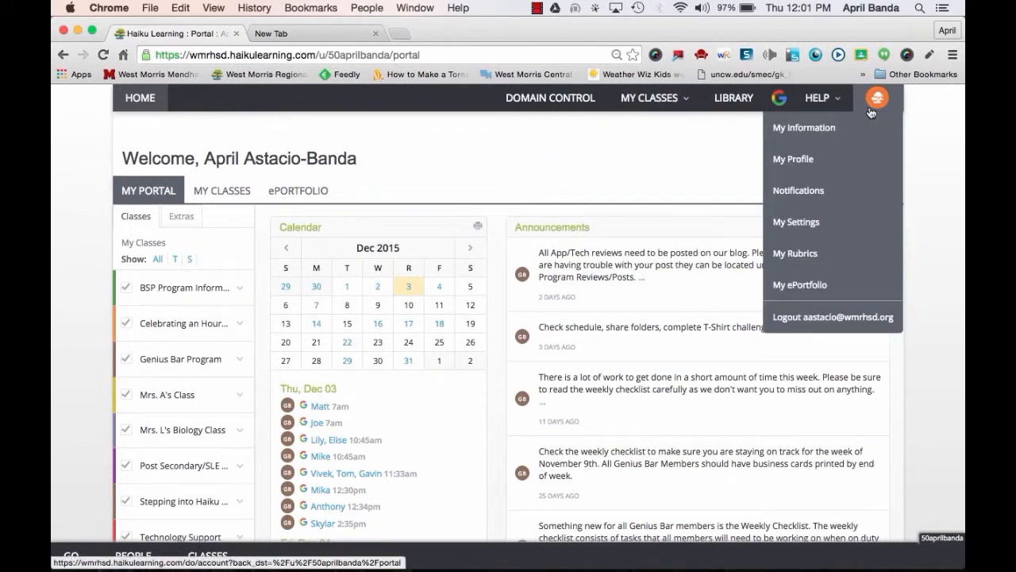
left_click(805, 259)
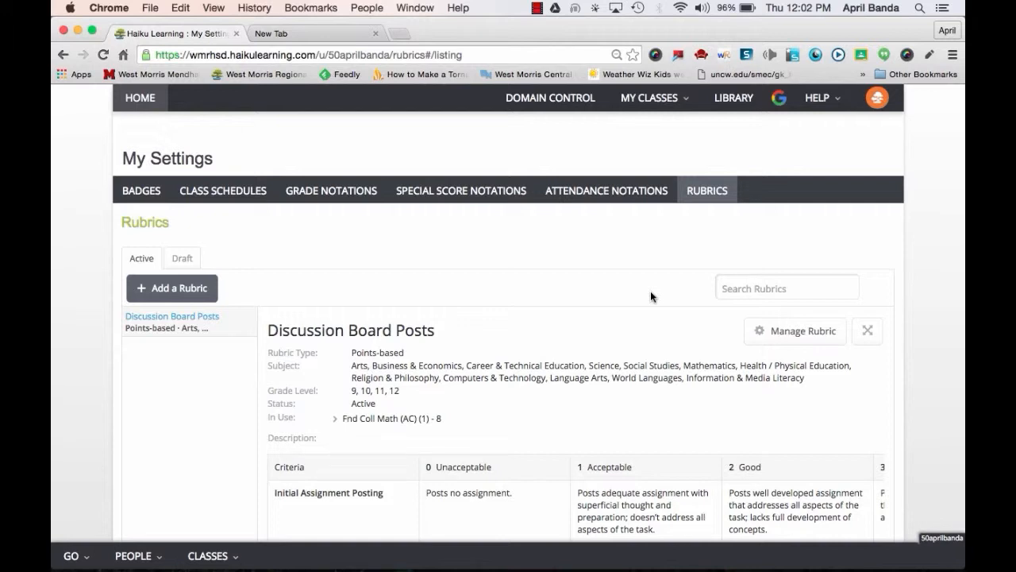
Step: Add a new points-based rubric titled "Discussion Board Posts"
left_click(156, 296)
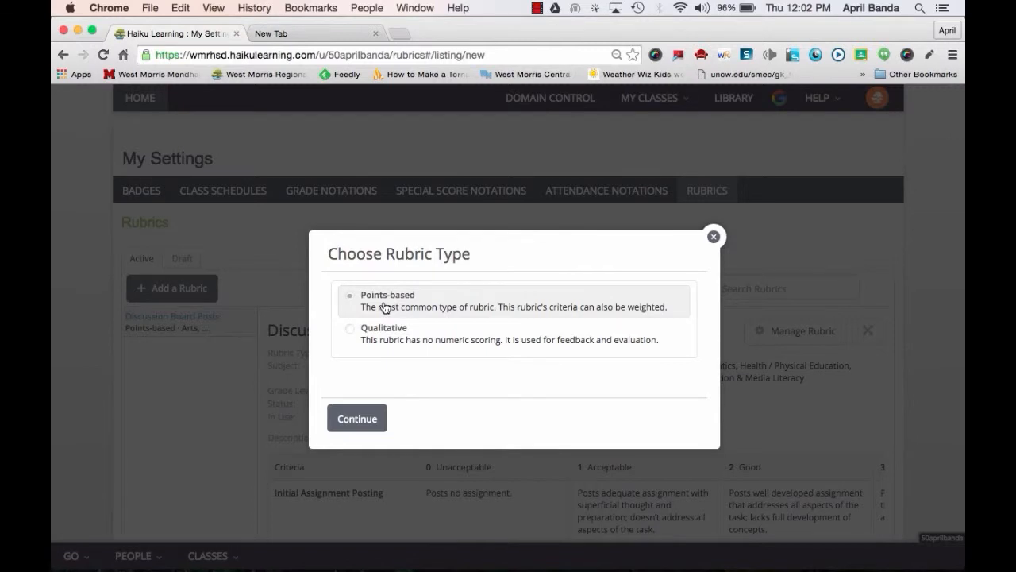
left_click(359, 418)
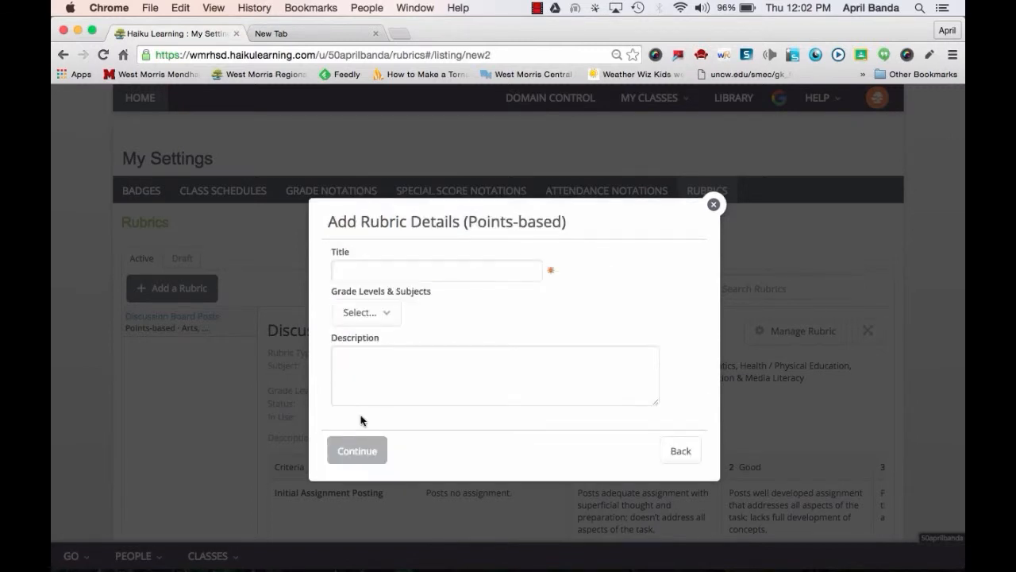
left_click(379, 269)
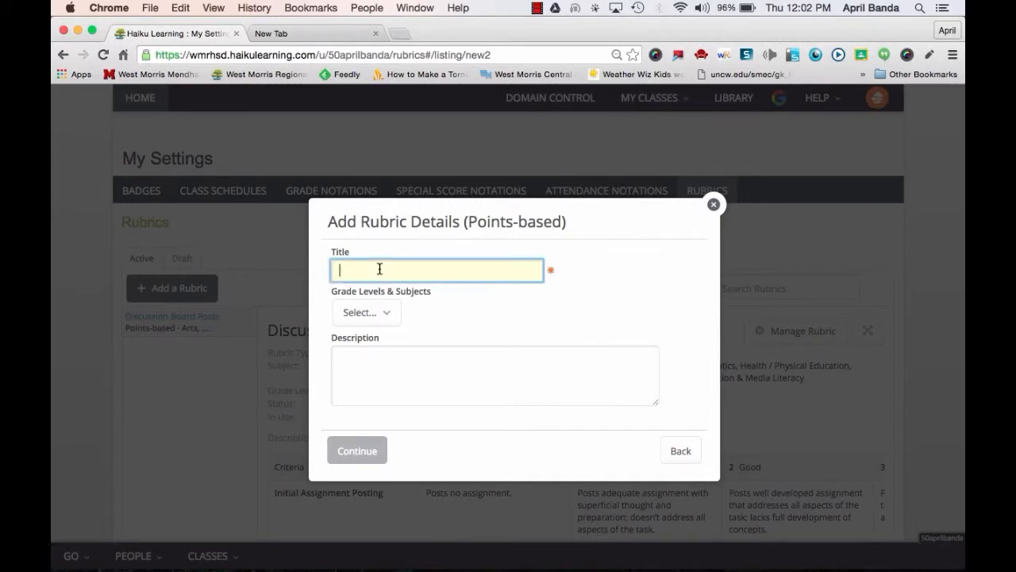
type("Discuss")
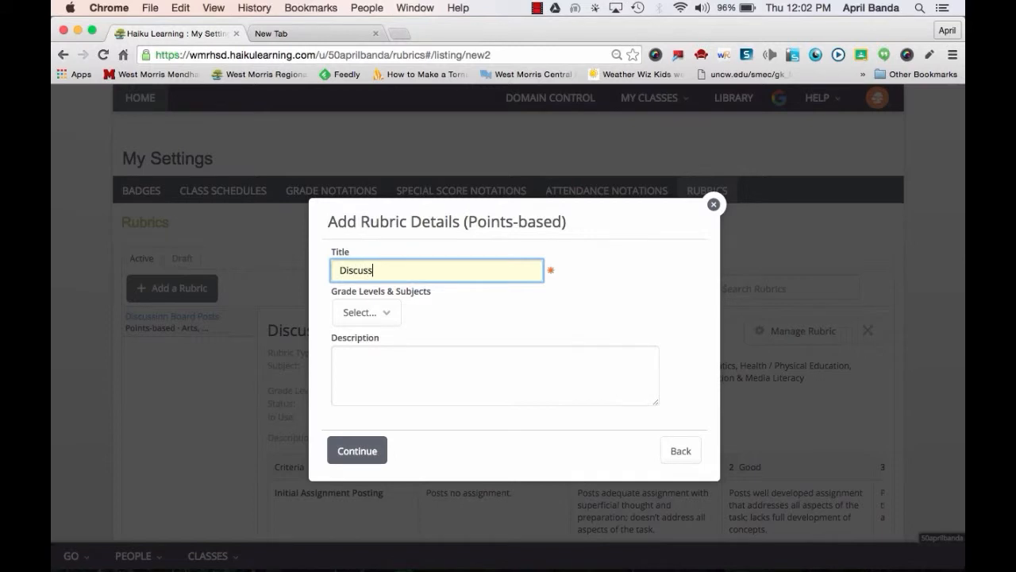
type("ion Board Posts")
Step: Assign the rubric to grade levels 9, 10, 11 and 12 and all subjects, and continue to its criteria grid
left_click(373, 313)
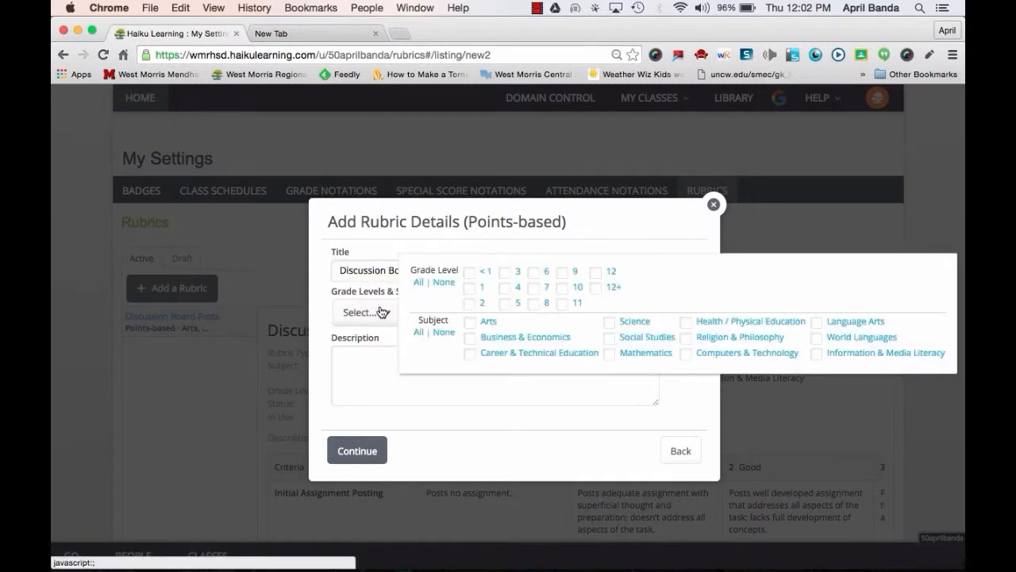
left_click(562, 272)
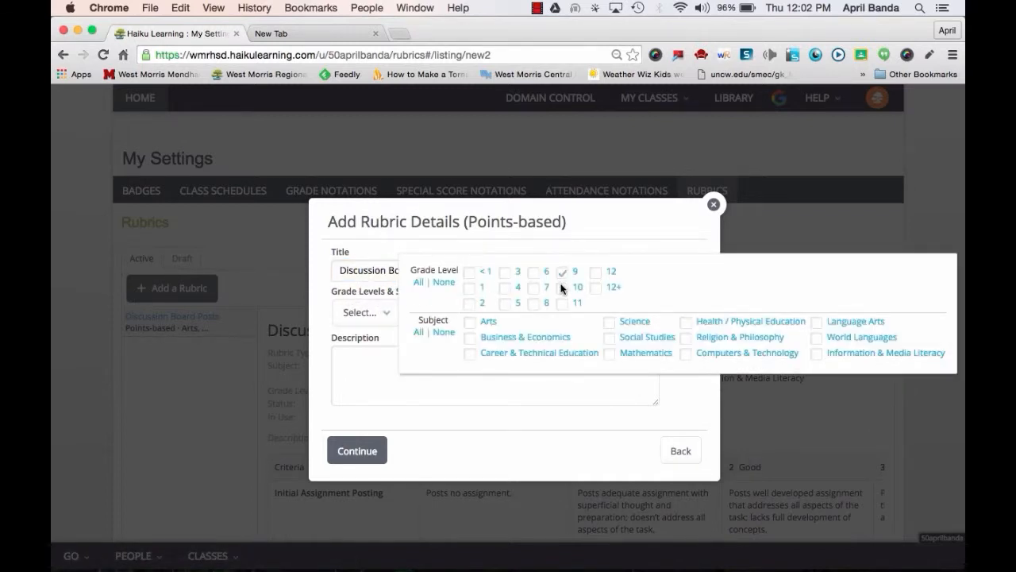
left_click(562, 287)
left_click(563, 303)
left_click(596, 273)
left_click(419, 334)
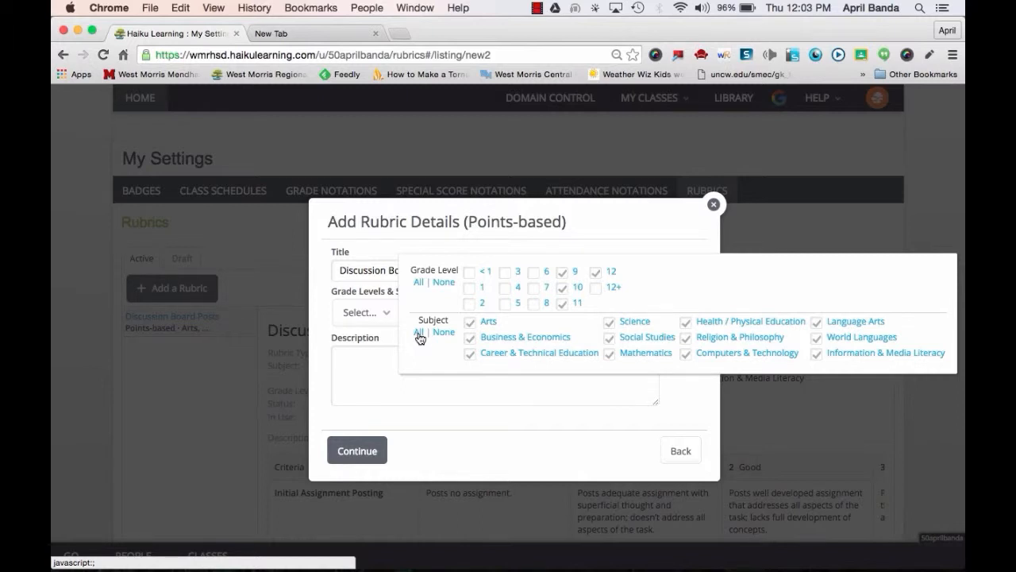
left_click(367, 381)
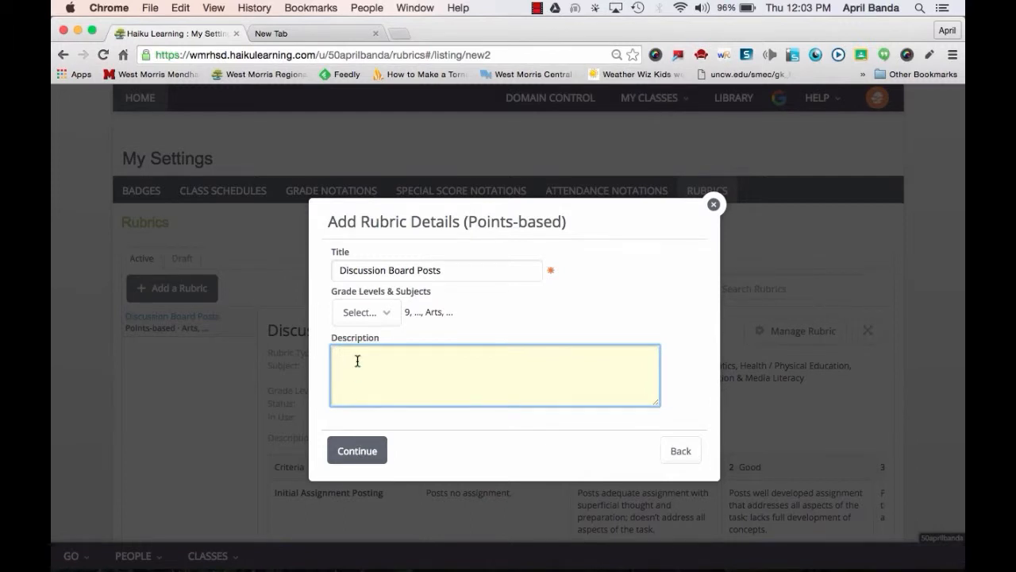
left_click(354, 452)
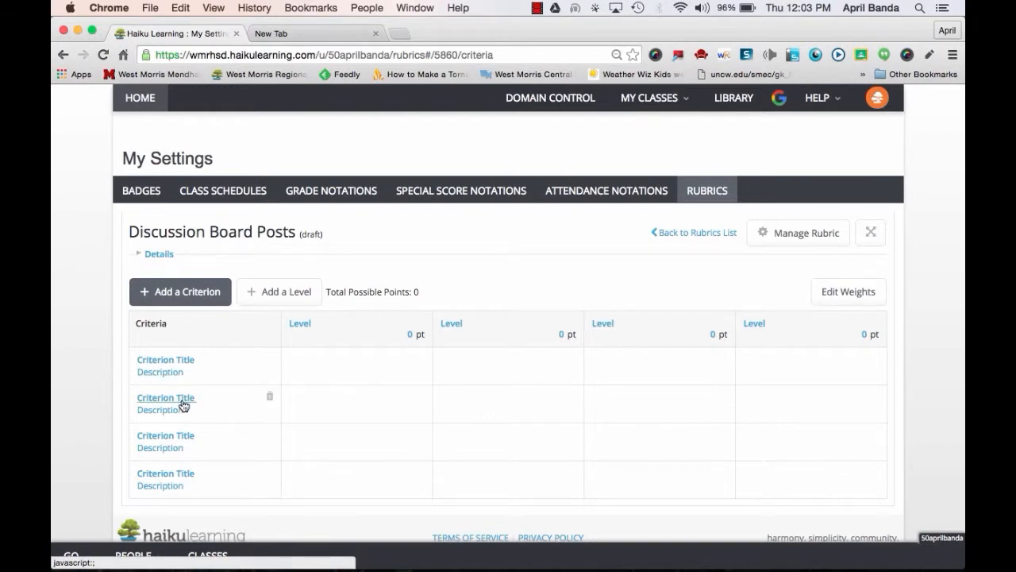
left_click(180, 473)
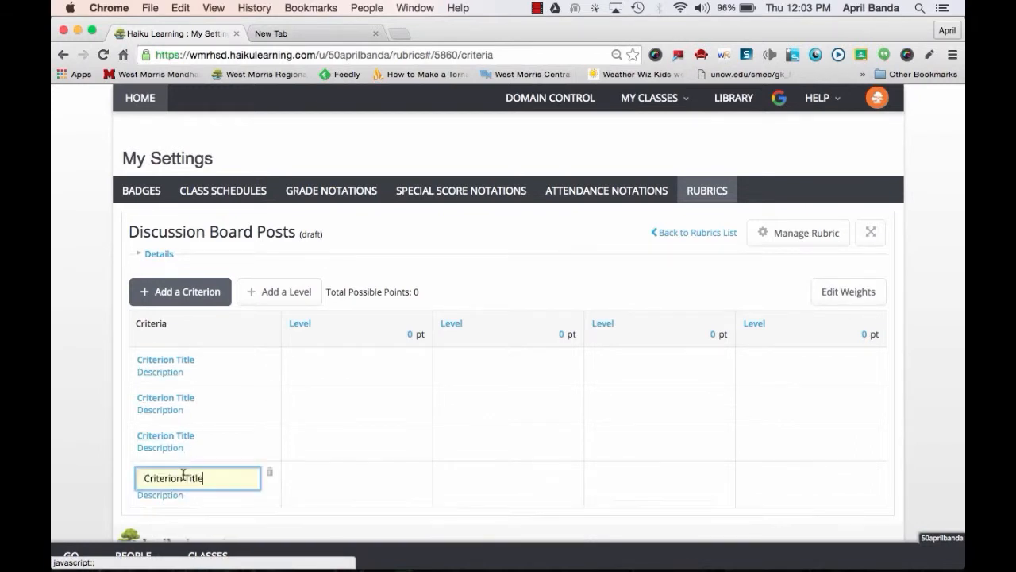
left_click_drag(183, 475, 202, 338)
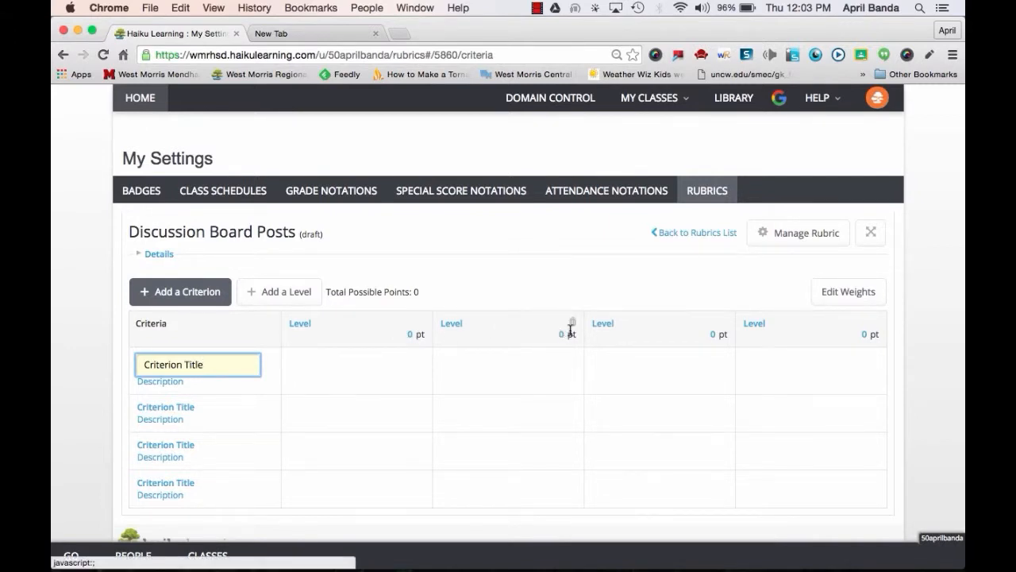
left_click(758, 324)
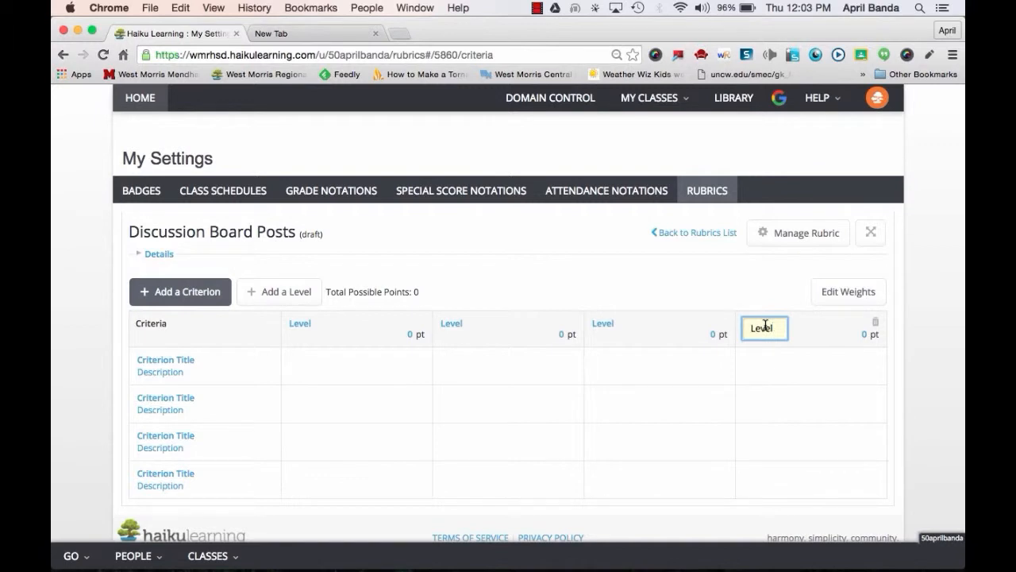
Step: Title the first criterion "Initial Assignment Posting"
left_click(184, 362)
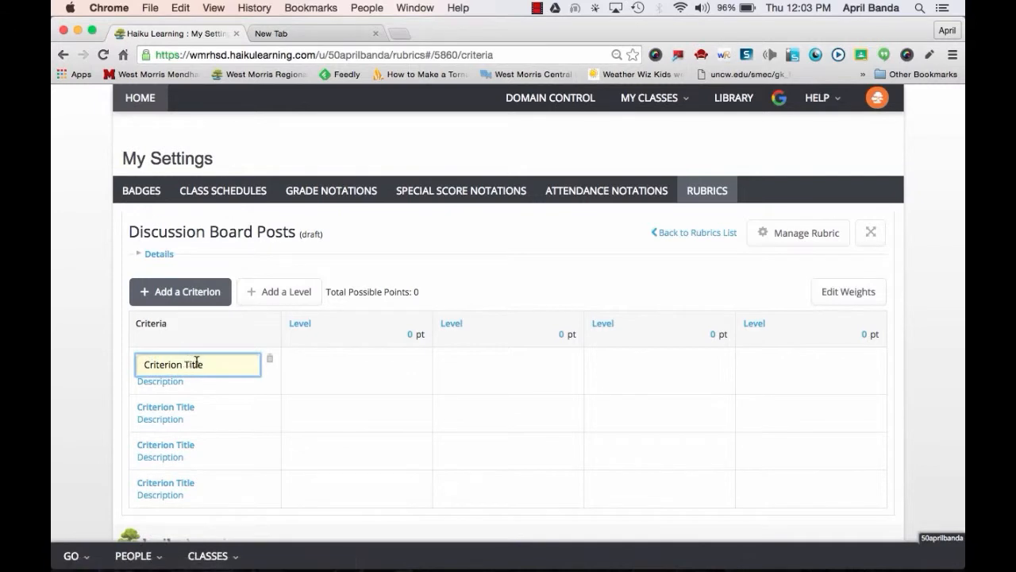
left_click_drag(212, 364, 127, 361)
key("BackSpace")
type("Initial Assignment Posting")
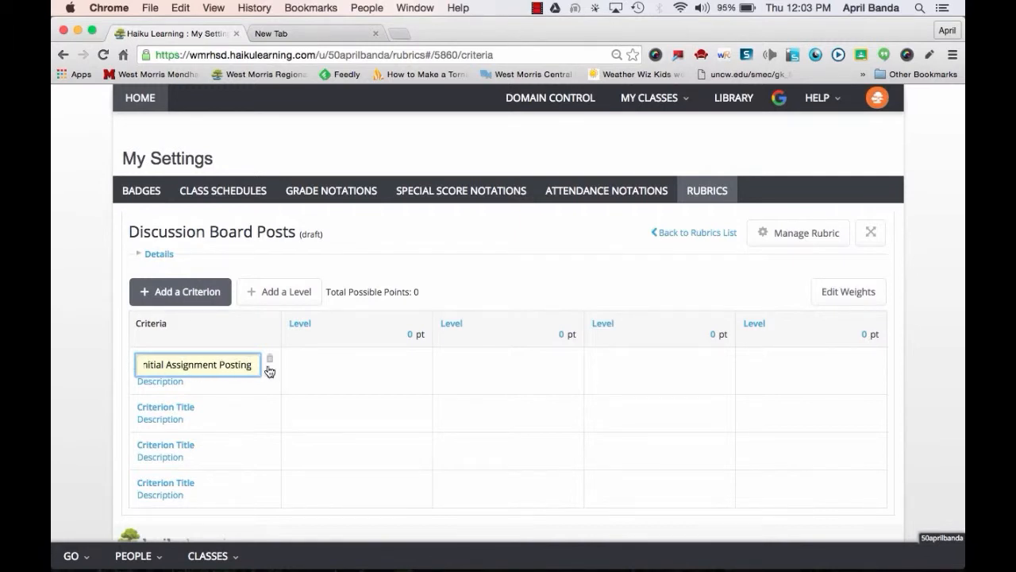
left_click(317, 376)
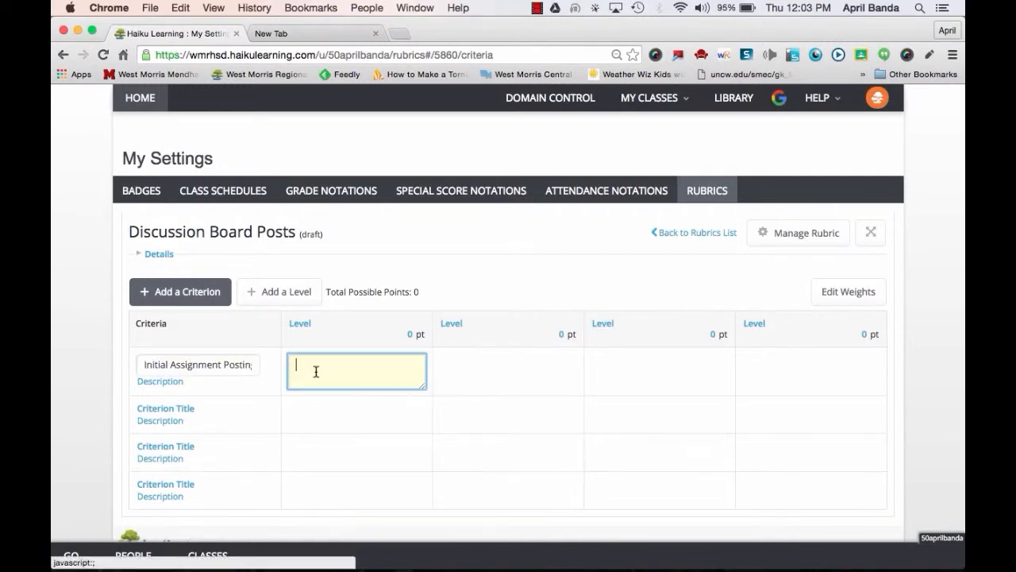
Step: Name the rubric's first level "0 Does not meet expecations"
left_click(311, 331)
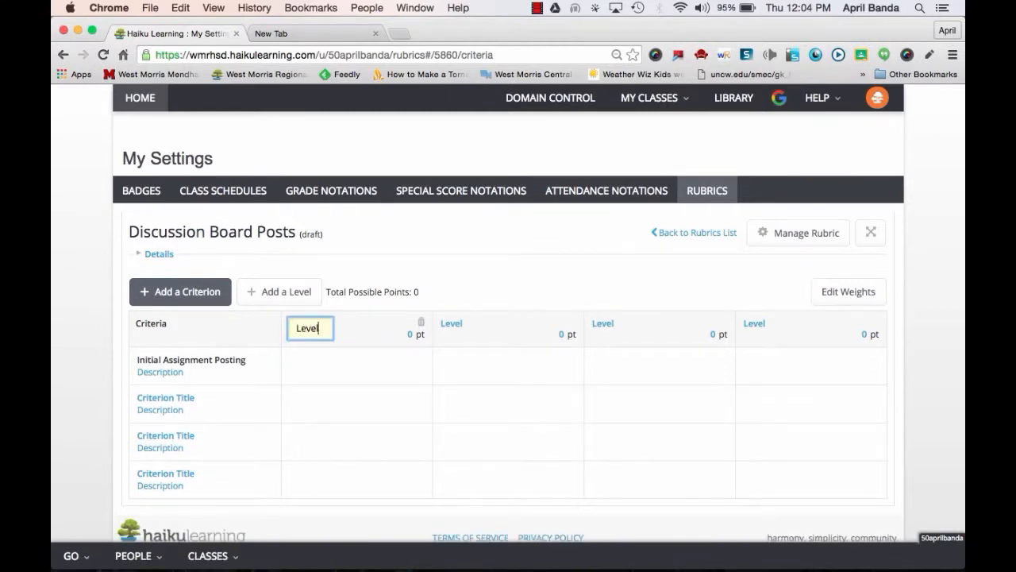
key("BackSpace")
key("BackSpace")
key("BackSpace")
key("BackSpace")
key("BackSpace")
type("0 Does not meet expectations")
key("Return")
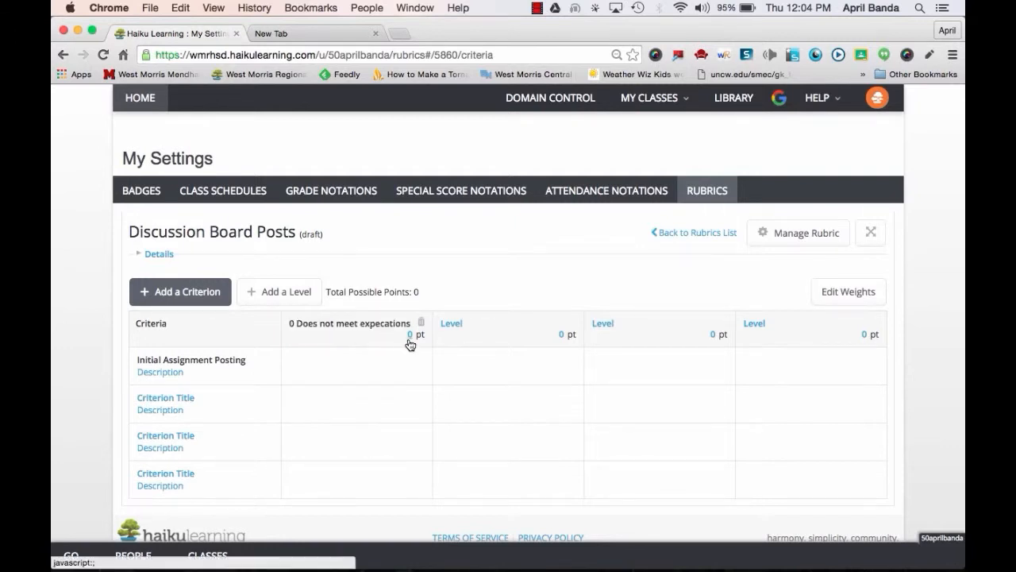
left_click(409, 337)
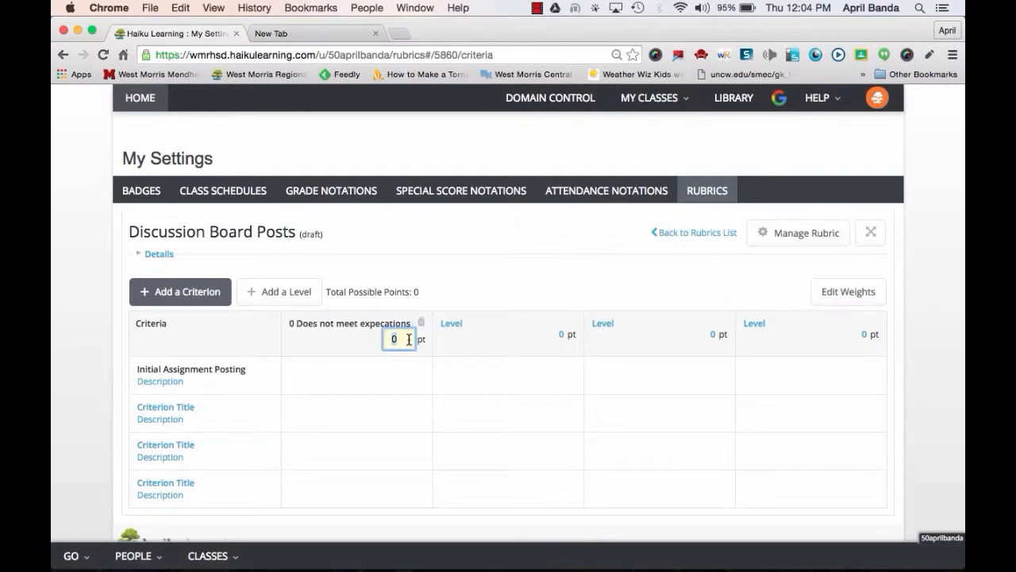
left_click(358, 359)
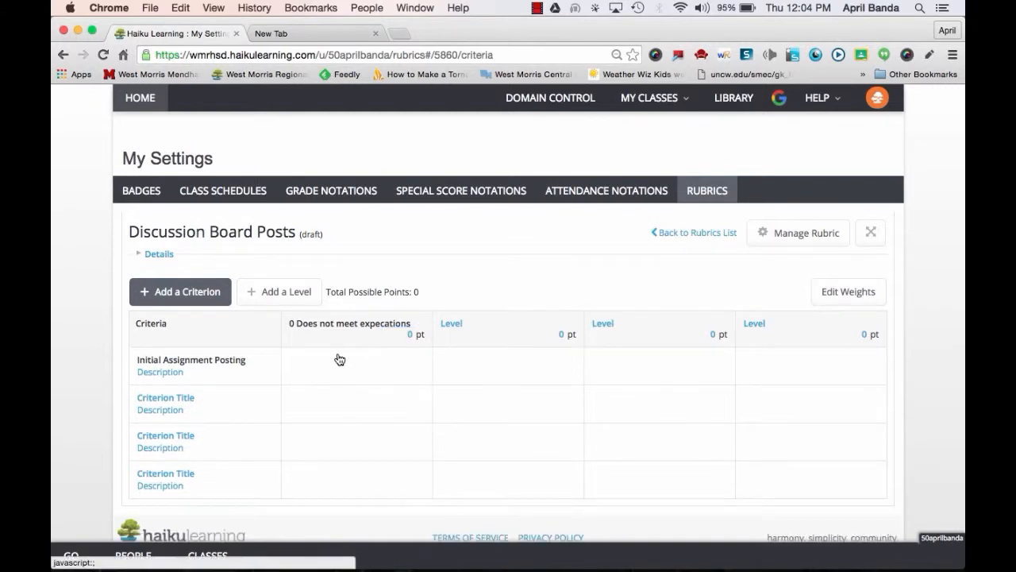
Step: Describe the first level of the Initial Assignment Posting criterion as "Posts no assignment"
left_click(339, 359)
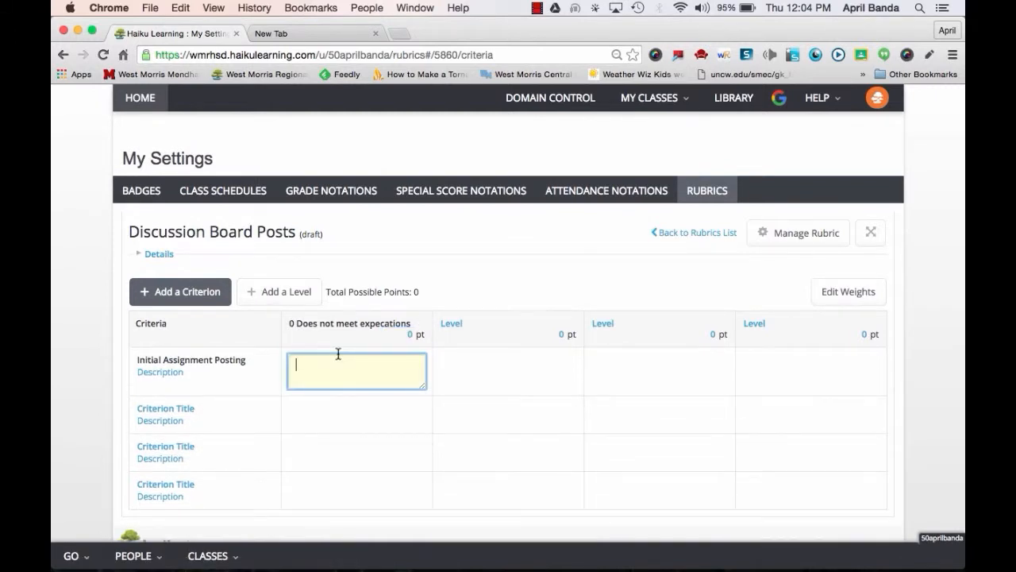
type("Posts no assignment")
left_click(458, 370)
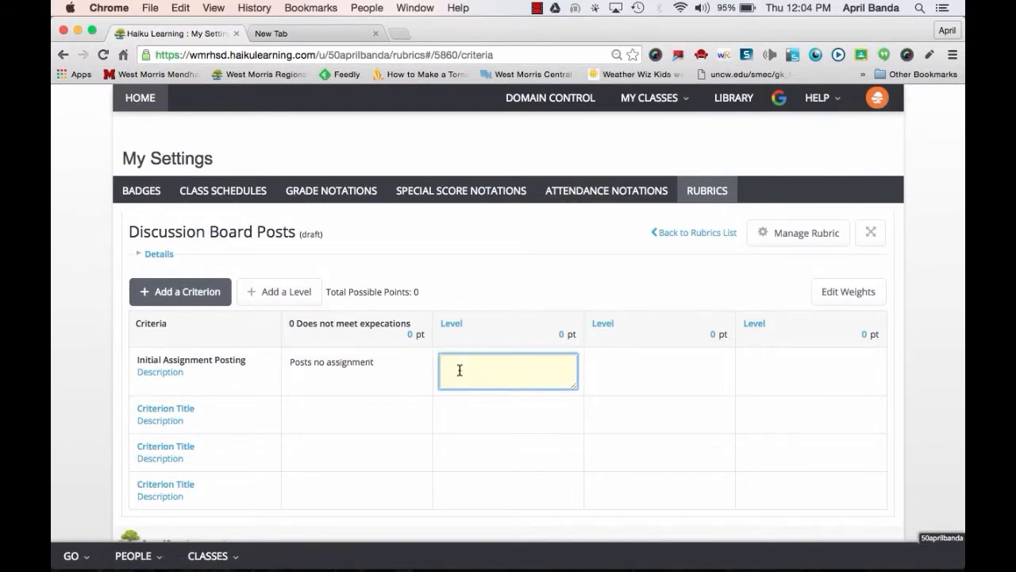
Step: Name the second level "1 Partially Meets Expecations" and set its value to 1 point
left_click(478, 325)
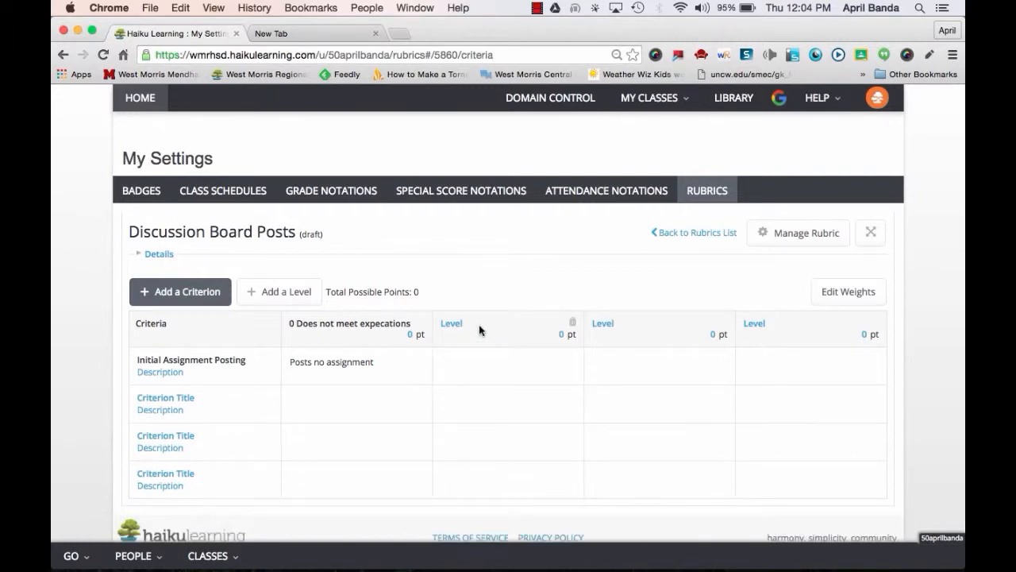
left_click(451, 323)
key("BackSpace")
key("BackSpace")
key("BackSpace")
key("BackSpace")
key("BackSpace")
type("1 Partially Meets Expectations")
left_click(556, 327)
left_click(563, 334)
type("1")
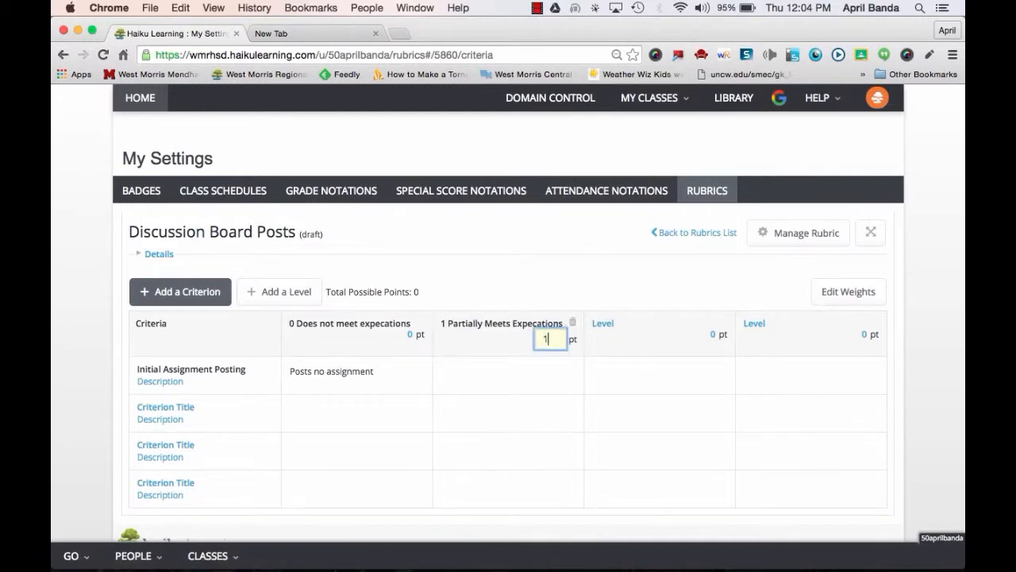
Step: Describe the 1-point level of Initial Assignment Posting as "Posts adequate assignment with superfical thought and preparation/ doesn't address all aspects of the task"
left_click(511, 372)
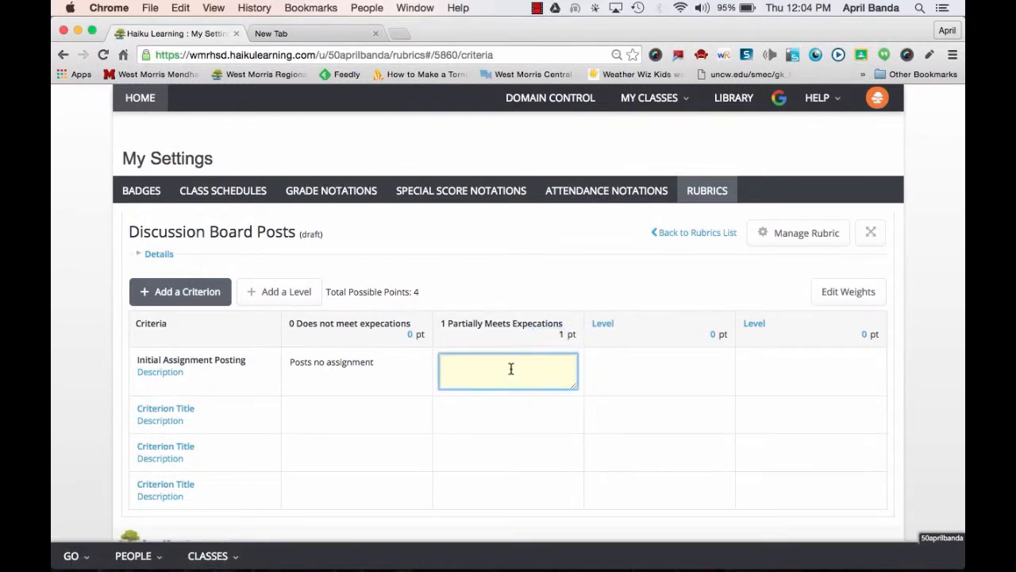
type("Posts adequate assignment with superf")
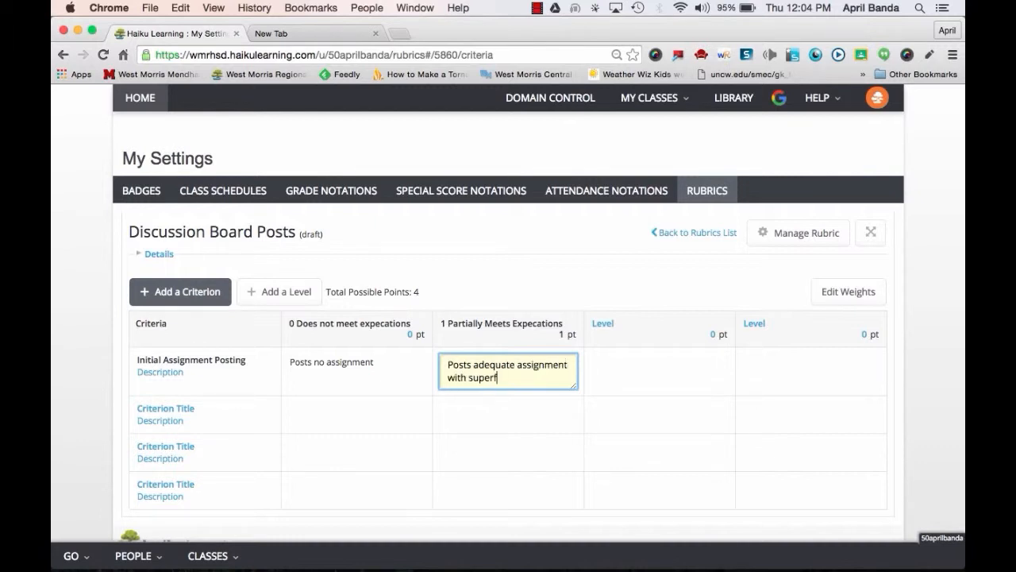
type("ical thought and preparat")
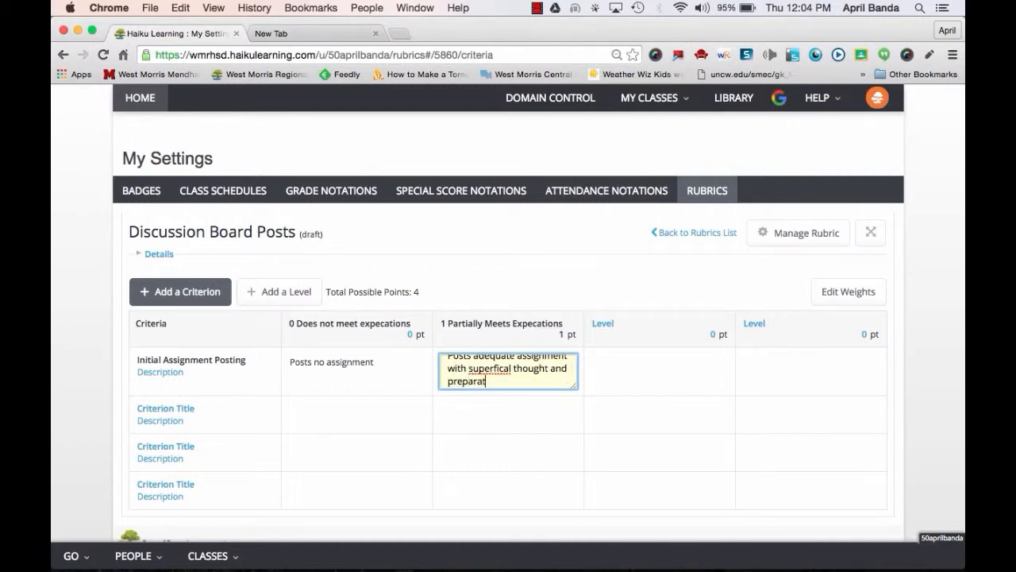
type("ion/ doesn't address a")
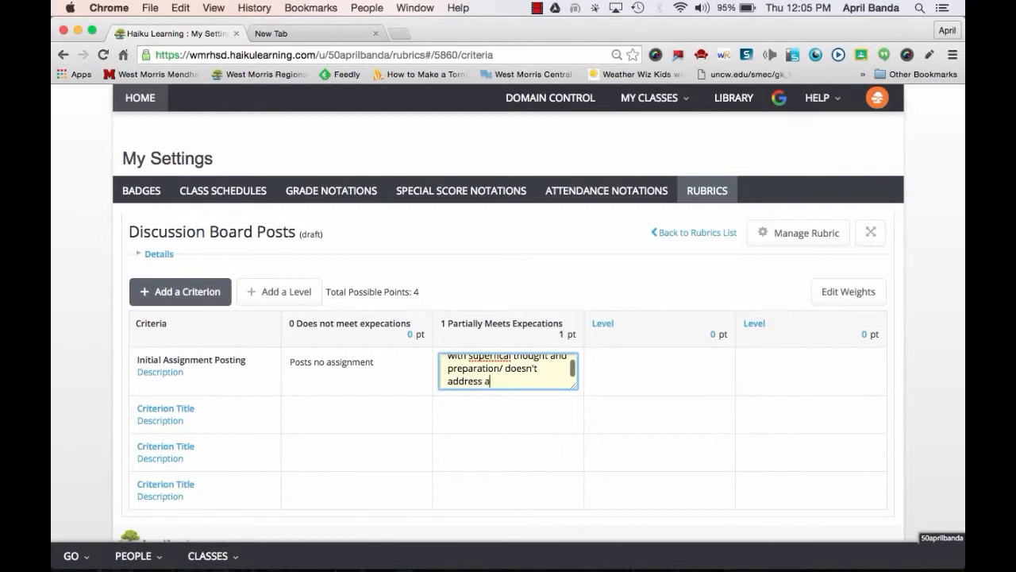
type("ll aspects of the task")
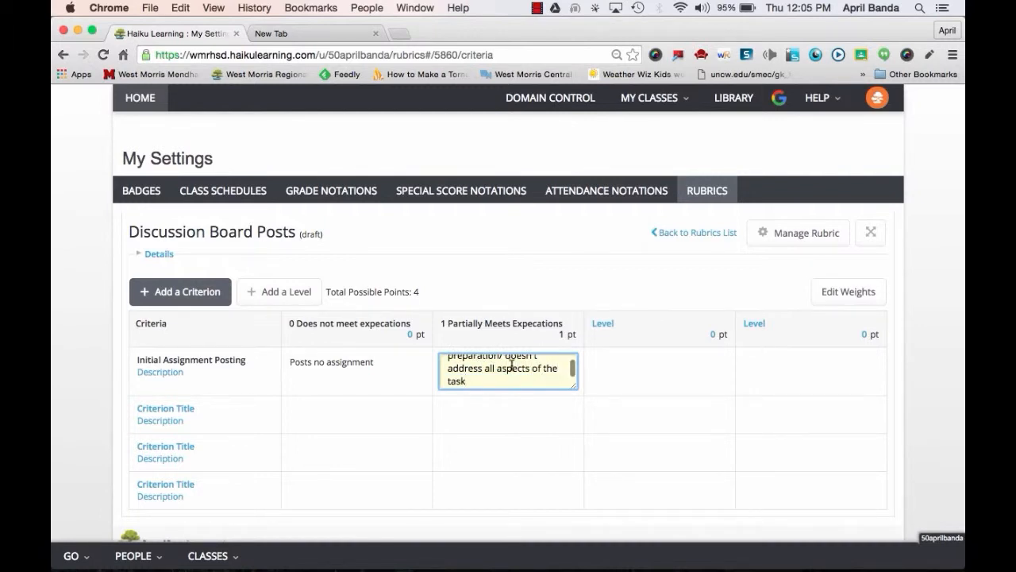
Step: Correct the misspelled word in the 1-point level's description to "superficial"
left_click(512, 354)
right_click(486, 378)
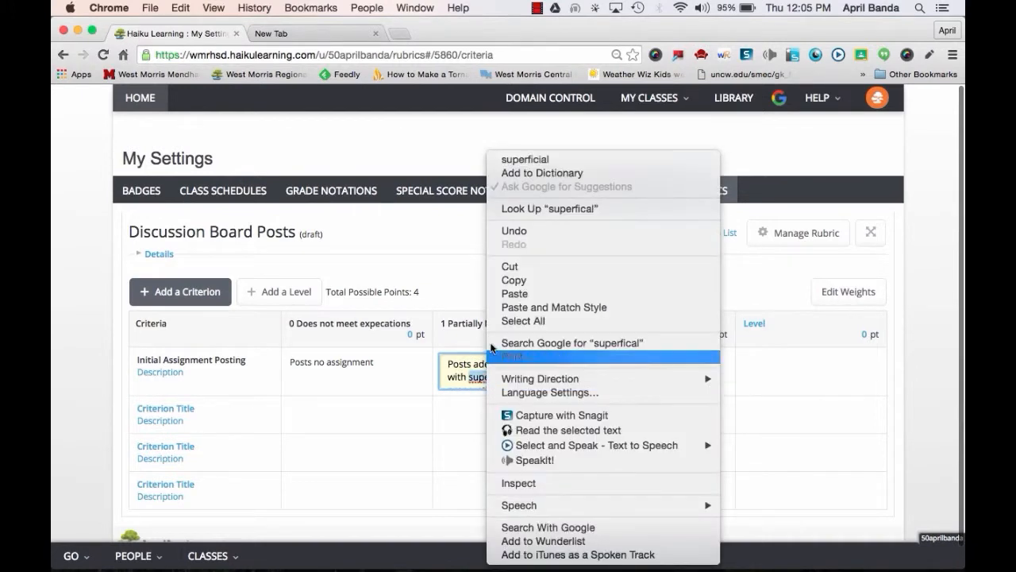
left_click(523, 160)
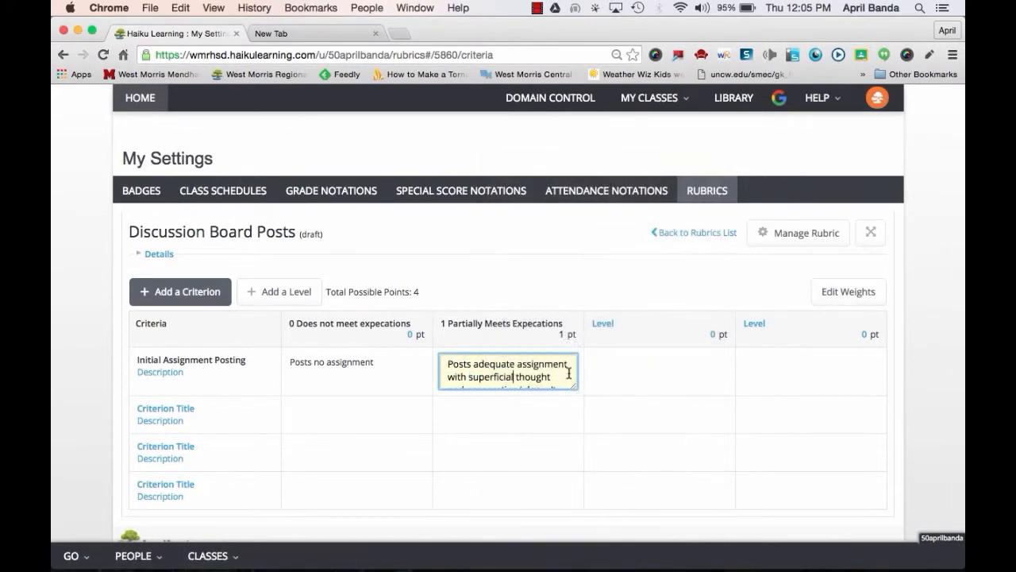
left_click(623, 370)
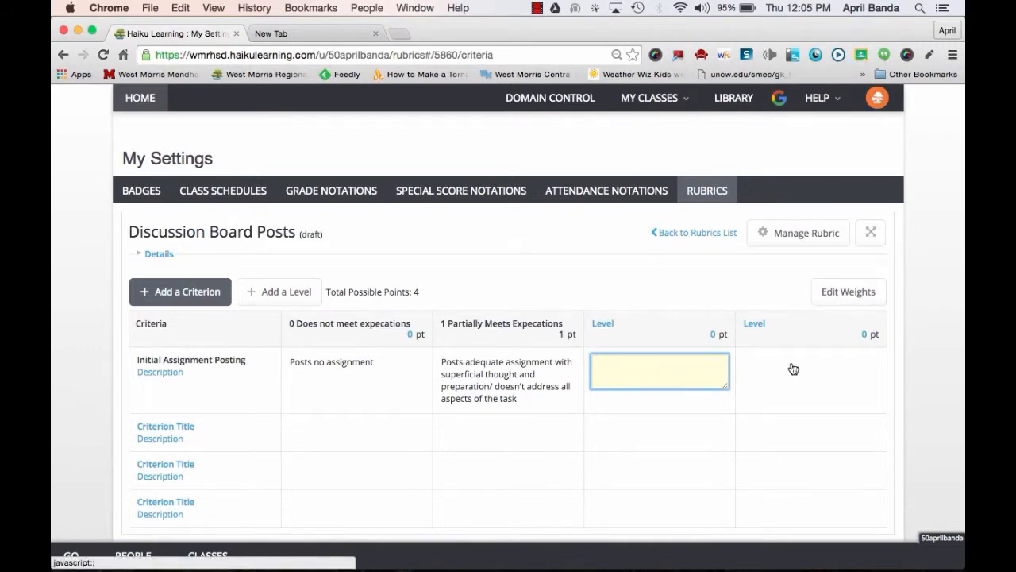
Step: Title the second criterion "Follow-up Posting" and open its first level's description for editing
left_click(176, 426)
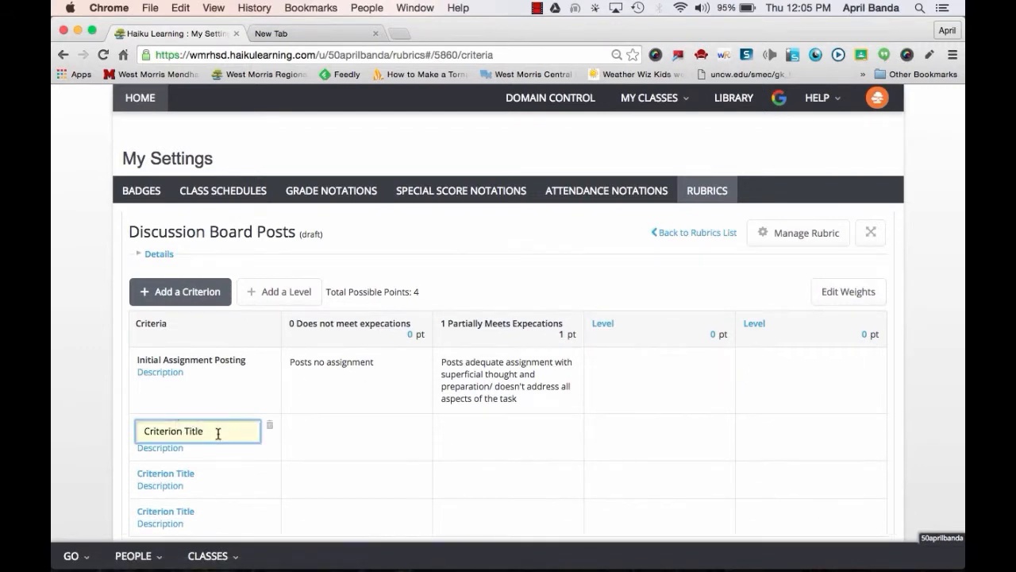
left_click_drag(219, 433, 120, 432)
key("BackSpace")
type("Follow-up Possting")
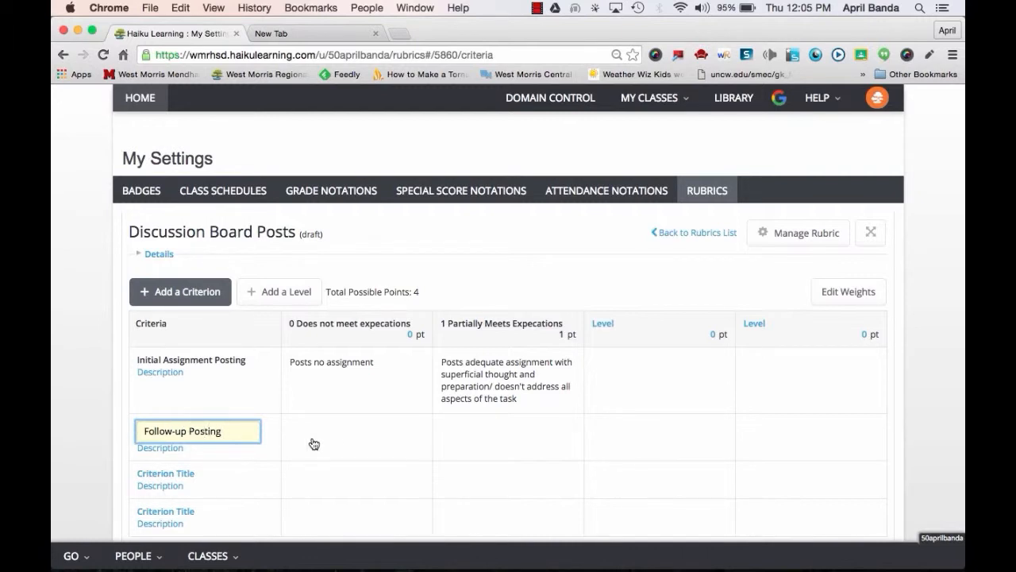
left_click(342, 435)
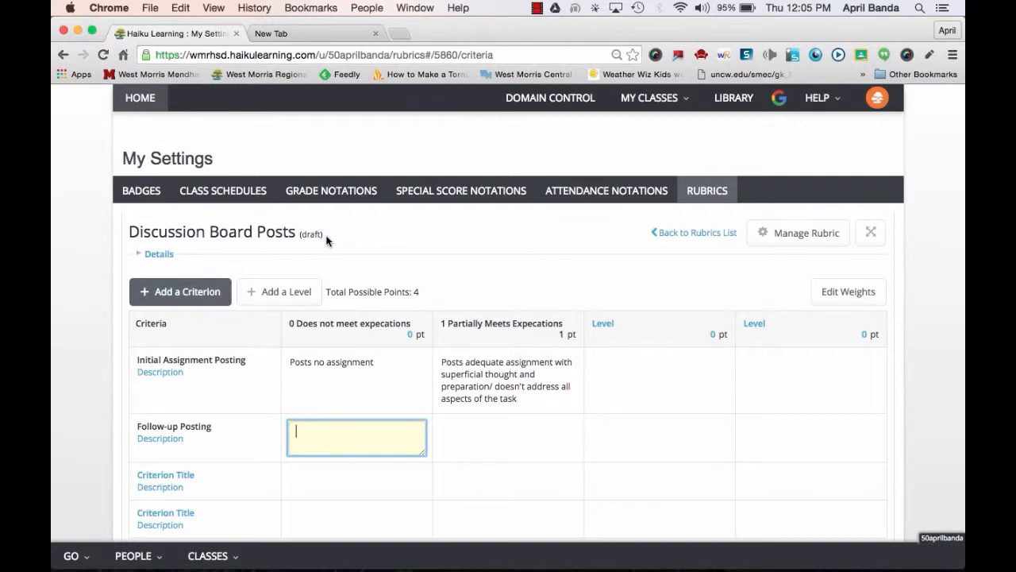
Step: Save a copy of the rubric under the title "Discussion Board Posts 1"
left_click(763, 232)
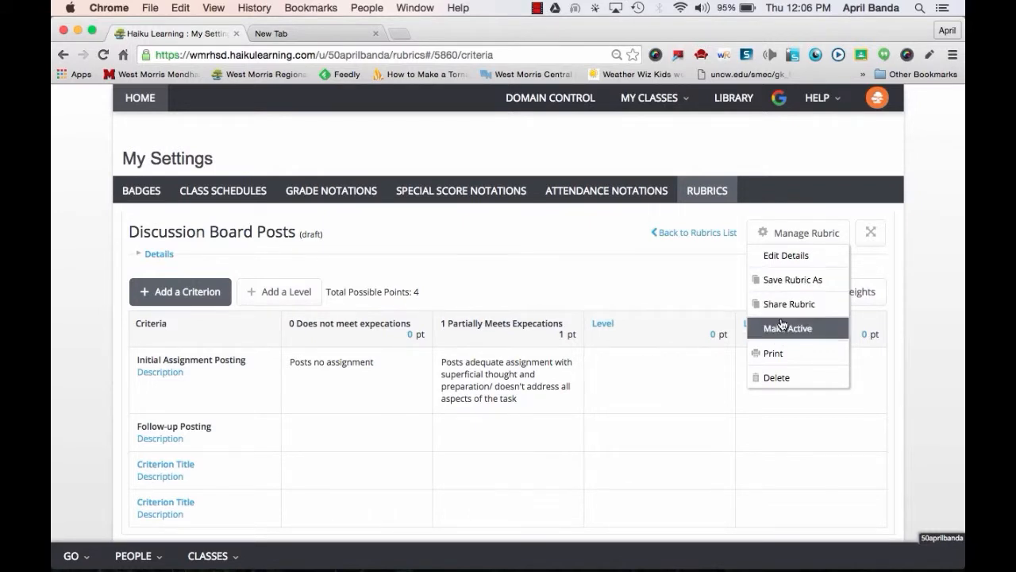
left_click(785, 280)
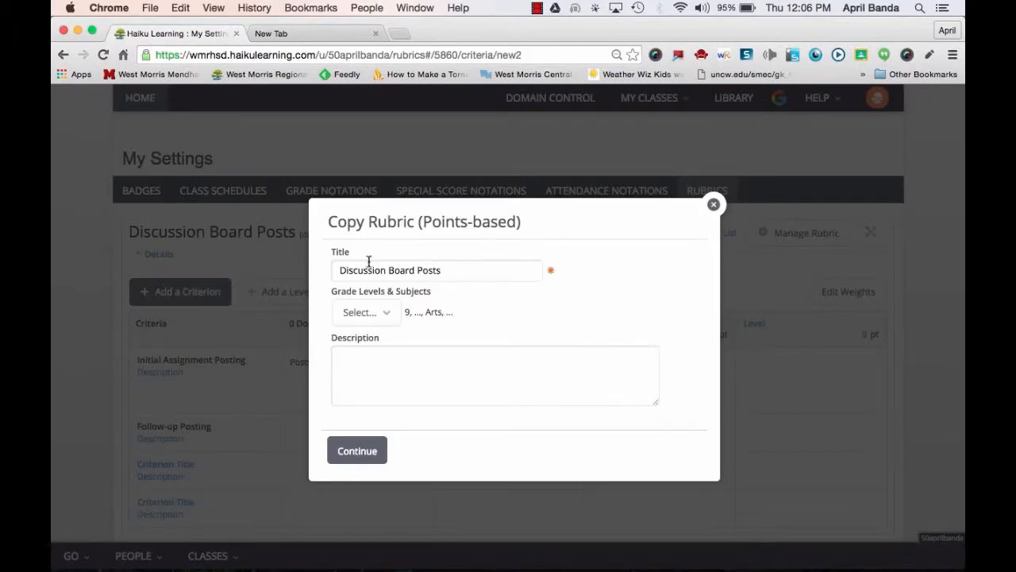
left_click(461, 268)
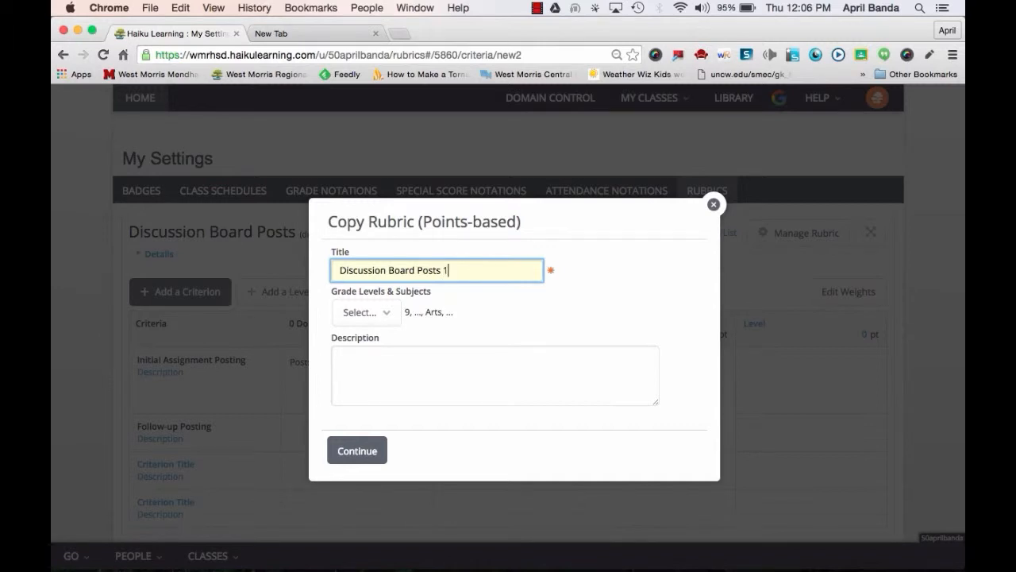
type("1")
left_click(356, 452)
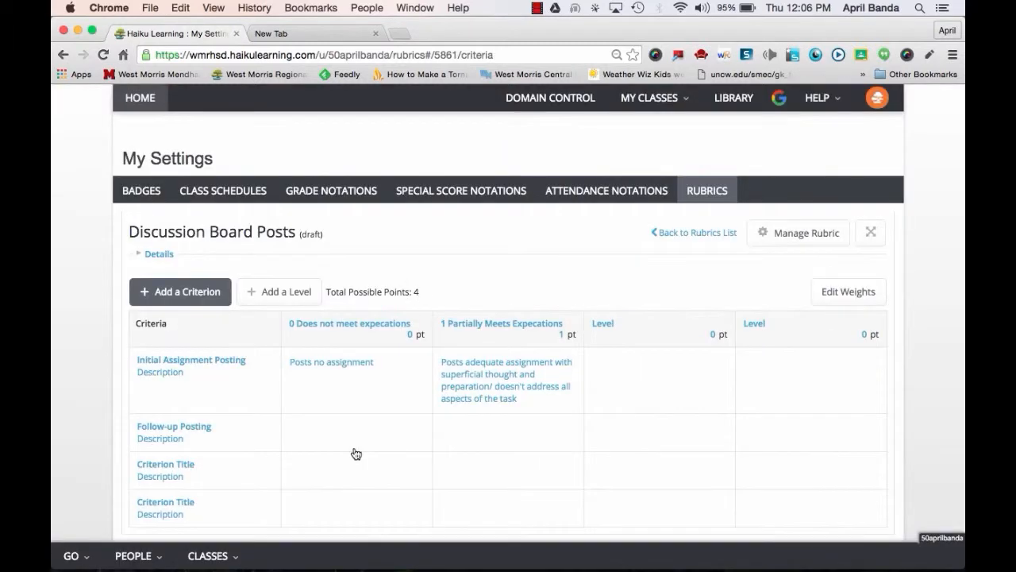
Step: Make the open Discussion Board Posts draft rubric active and dismiss the notice
left_click(766, 232)
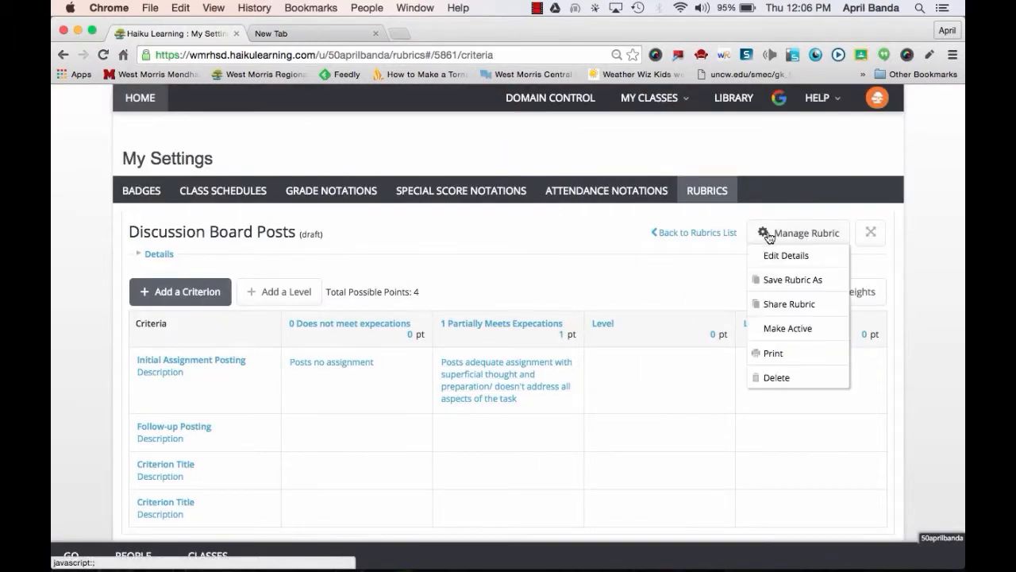
left_click(783, 328)
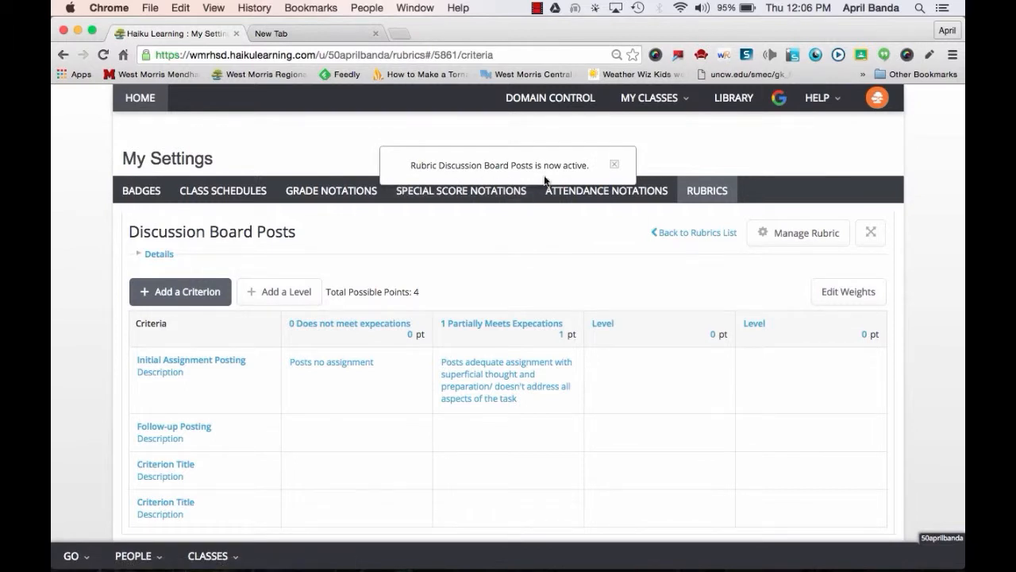
left_click(619, 171)
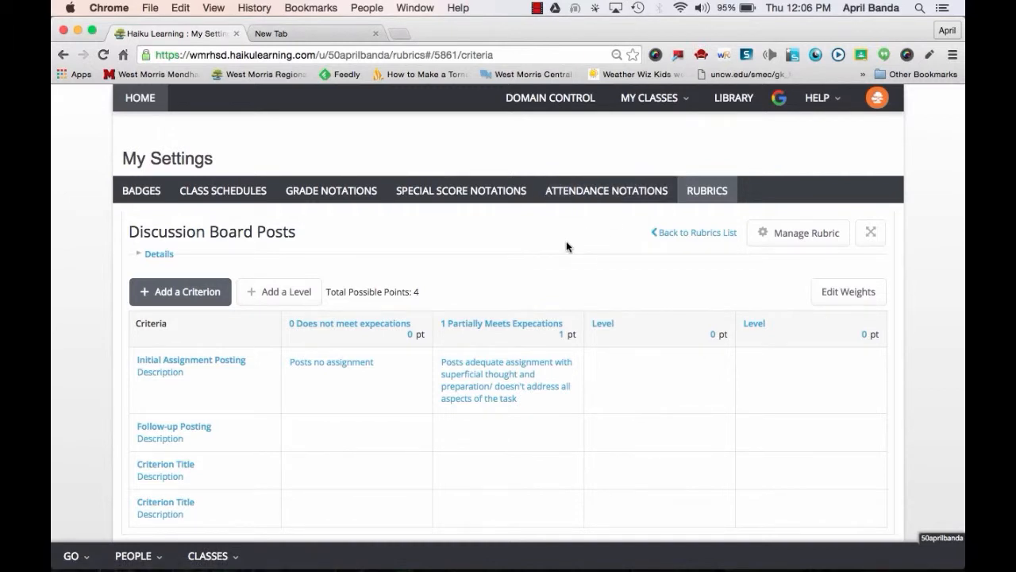
Step: Look at the sharing form for the Discussion Board Posts 1 rubric, close it without sharing, and check the print option
left_click(764, 237)
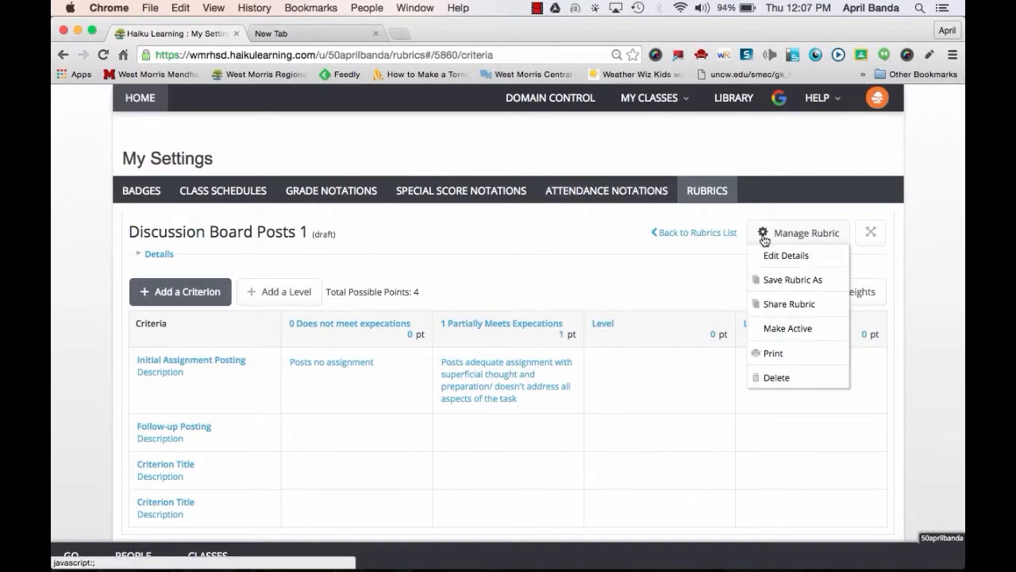
left_click(779, 301)
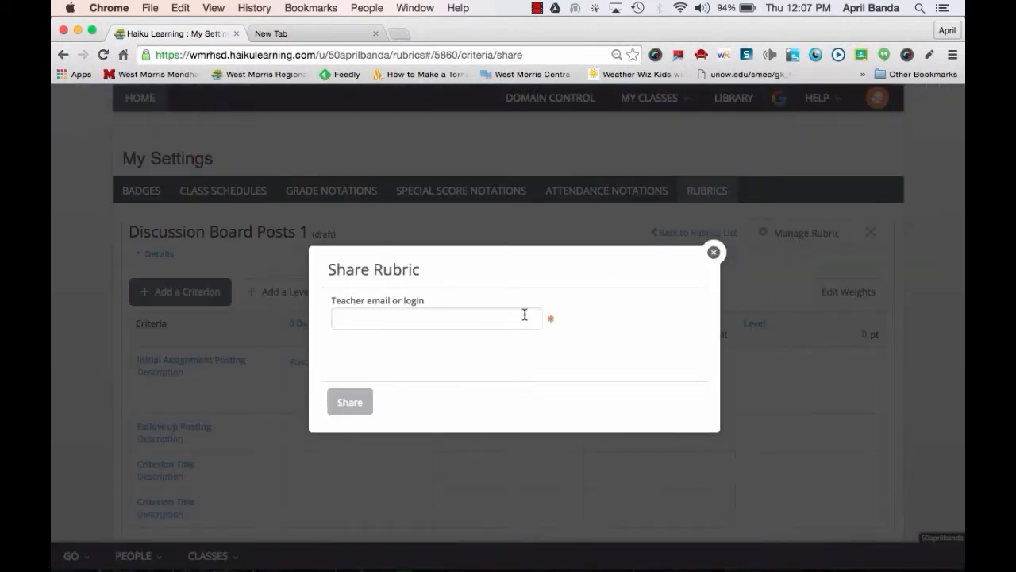
left_click(712, 255)
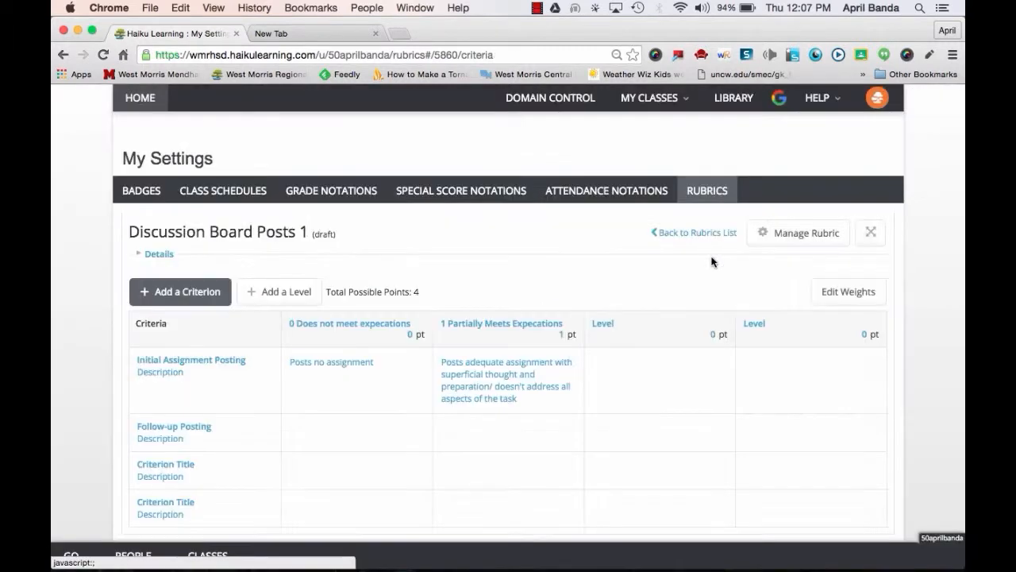
left_click(766, 237)
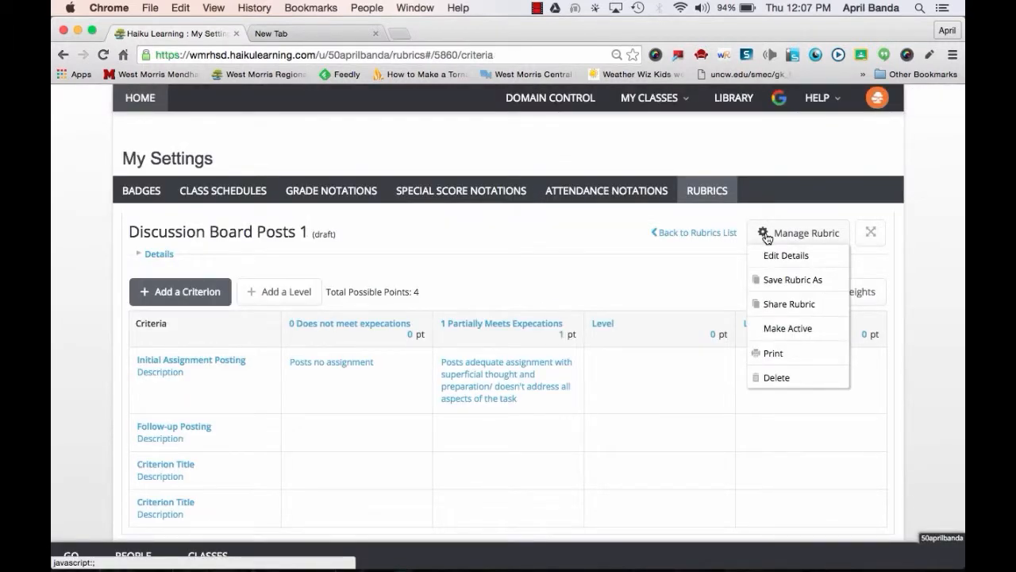
left_click(784, 359)
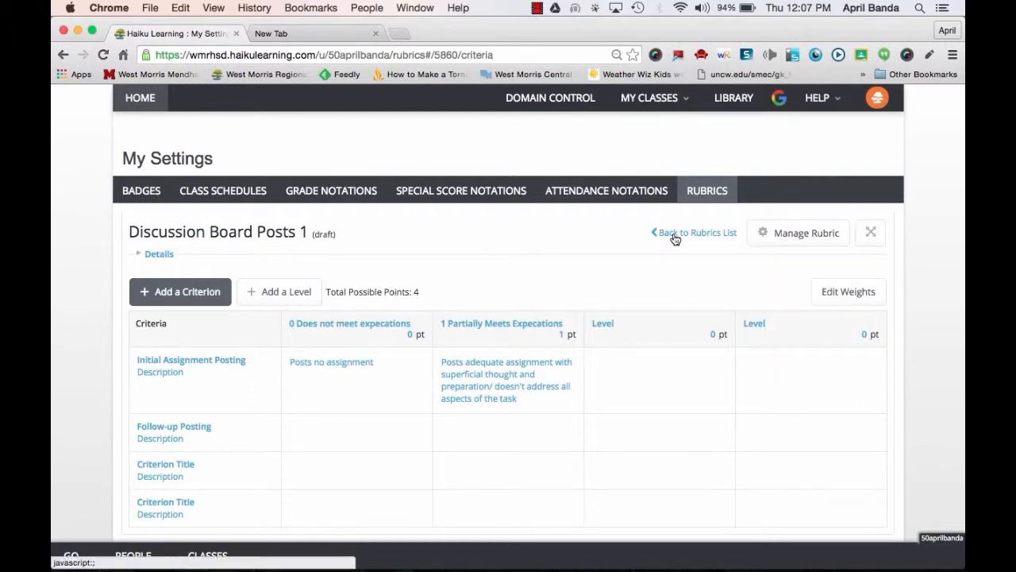
Step: Return to the rubrics list, view the active Discussion Board Posts rubric in full screen, and exit that view
left_click(674, 236)
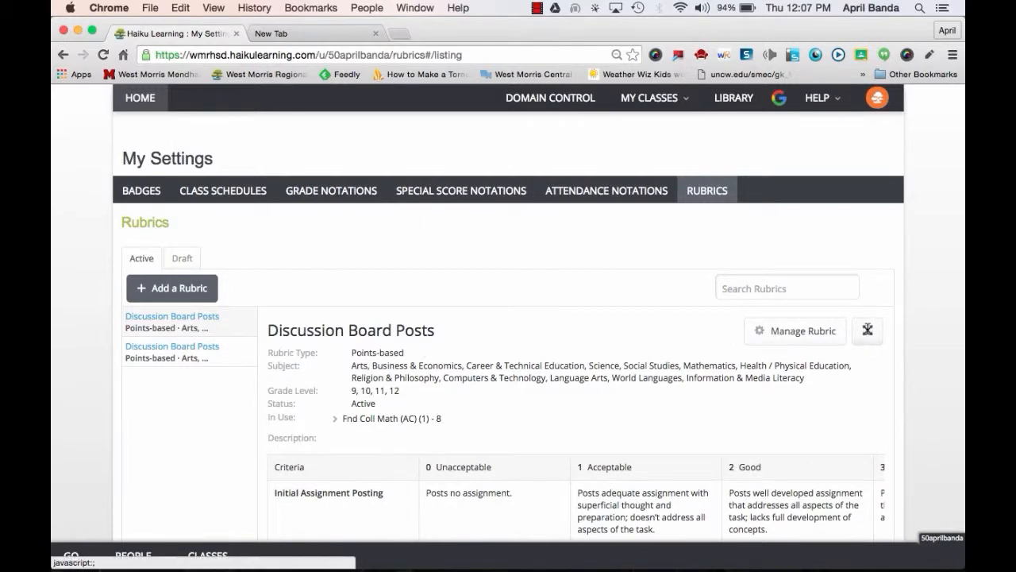
left_click(867, 331)
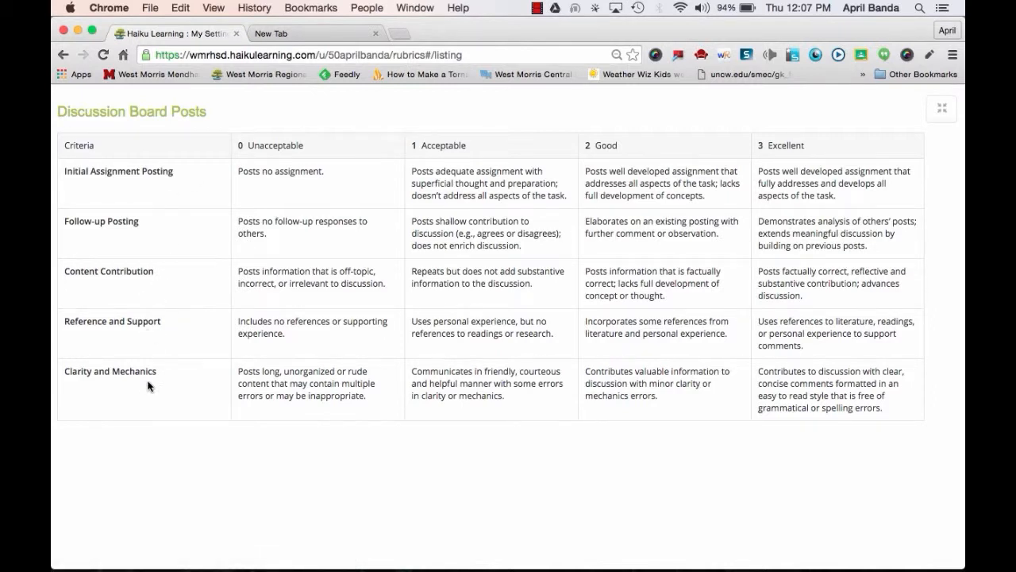
left_click(941, 109)
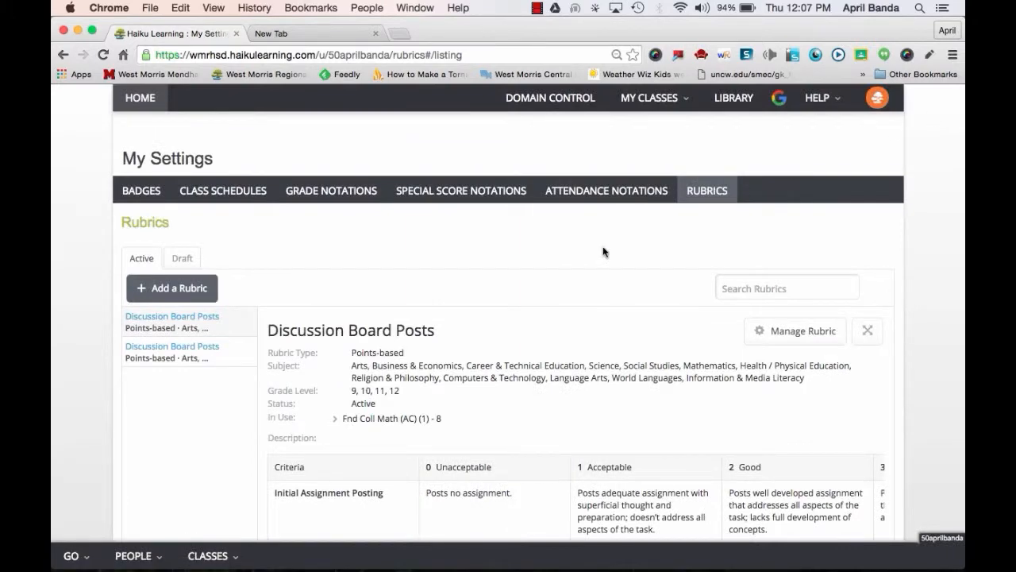